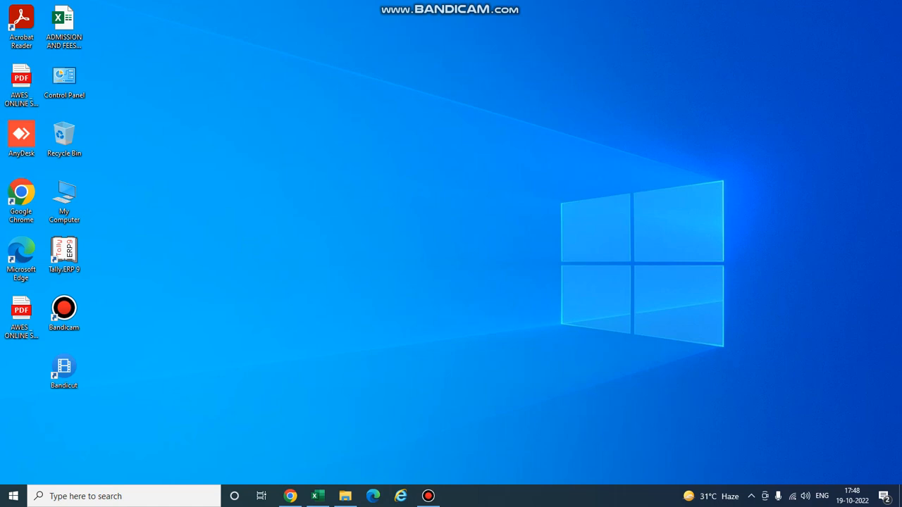
# Switch to the open Excel workbook containing the student marks table on Sheet2.
pyautogui.rightClick(381, 116)
pyautogui.click(423, 148)
pyautogui.click(317, 496)
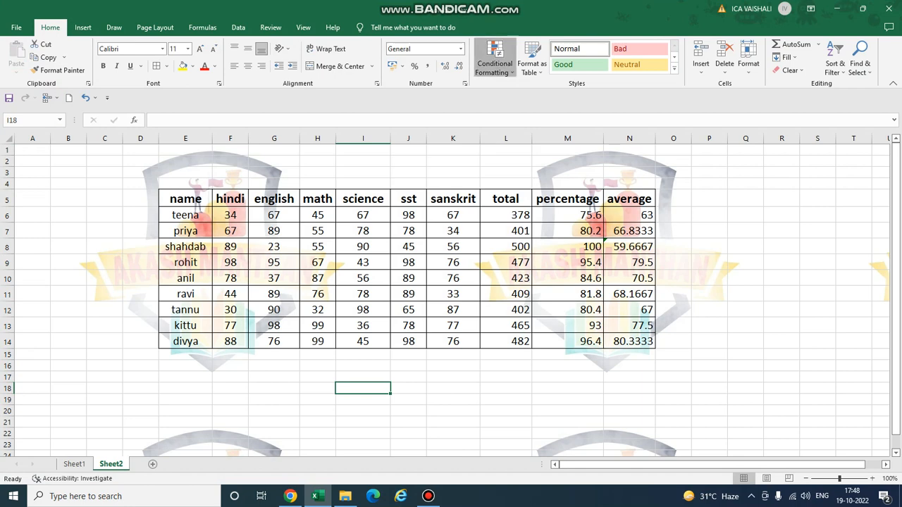
pyautogui.click(494, 60)
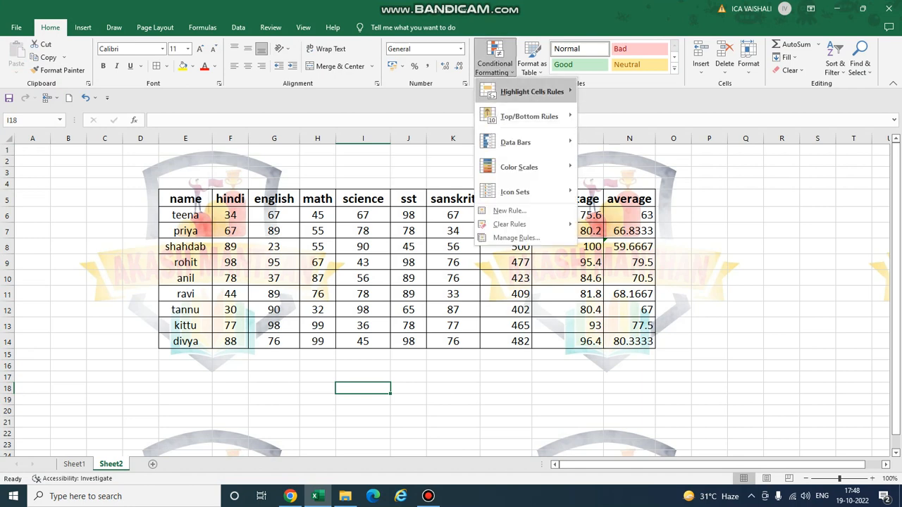
pyautogui.moveTo(529, 116)
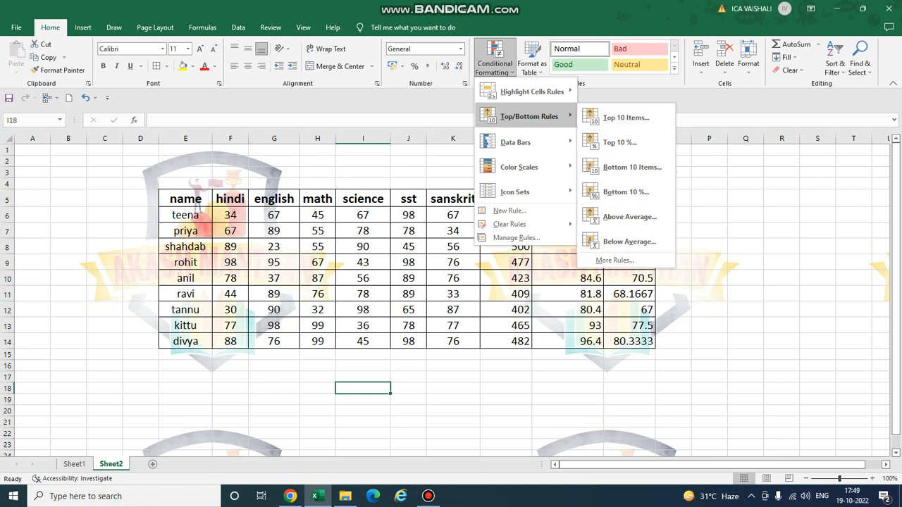
pyautogui.moveTo(515, 143)
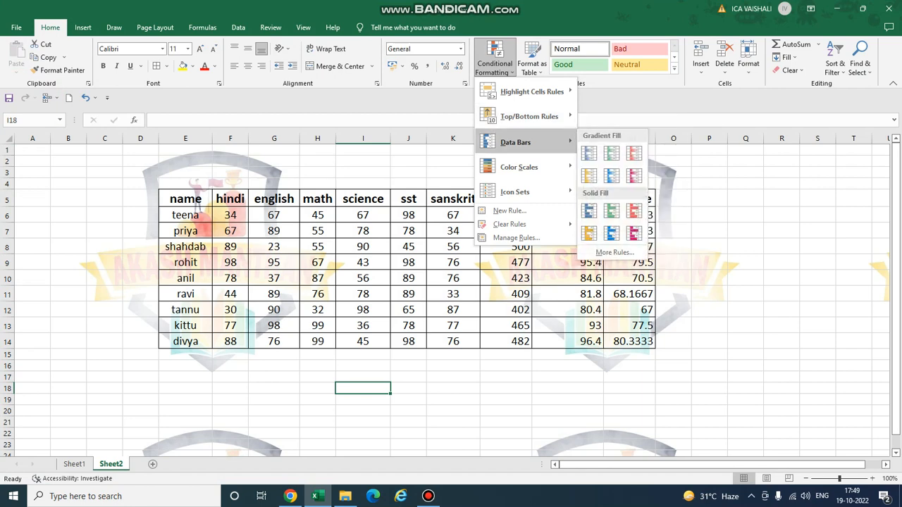
pyautogui.press('Escape')
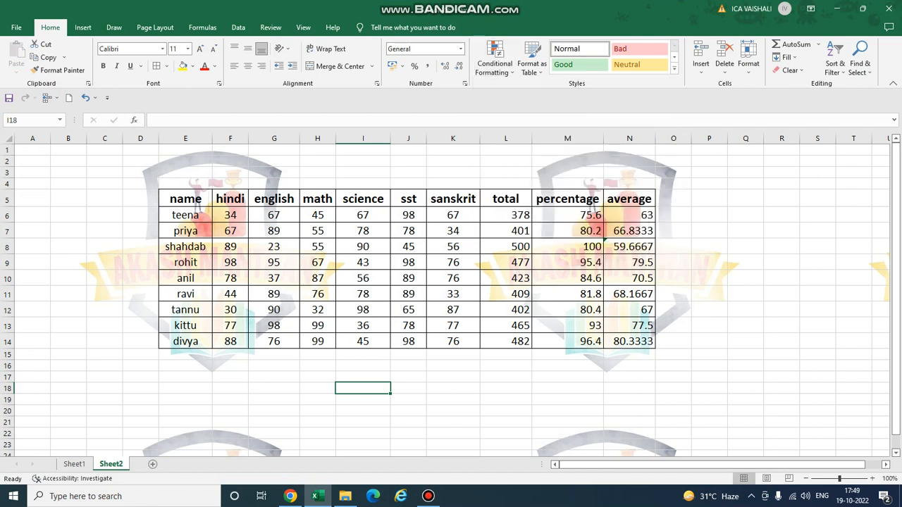
# Apply purple gradient-fill data bars to the whole marks table, E5:N14.
pyautogui.moveTo(186, 198); pyautogui.dragTo(630, 342)
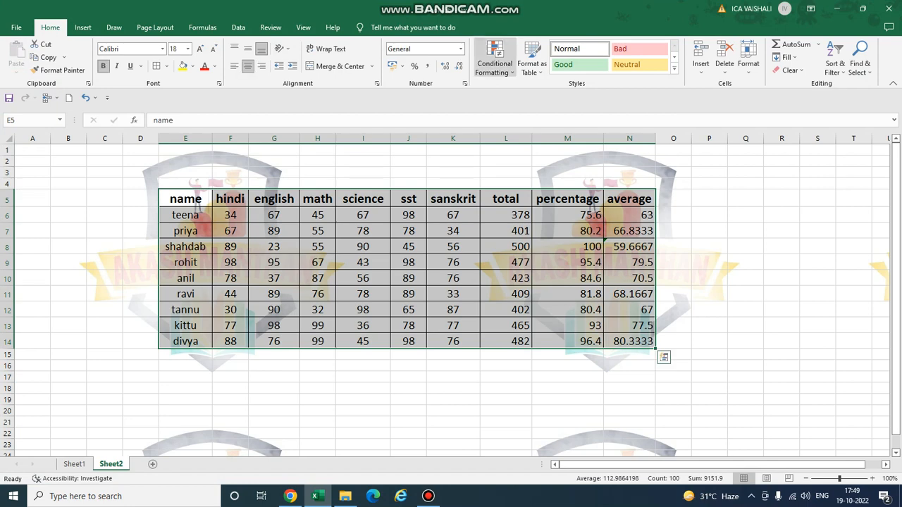
pyautogui.click(494, 59)
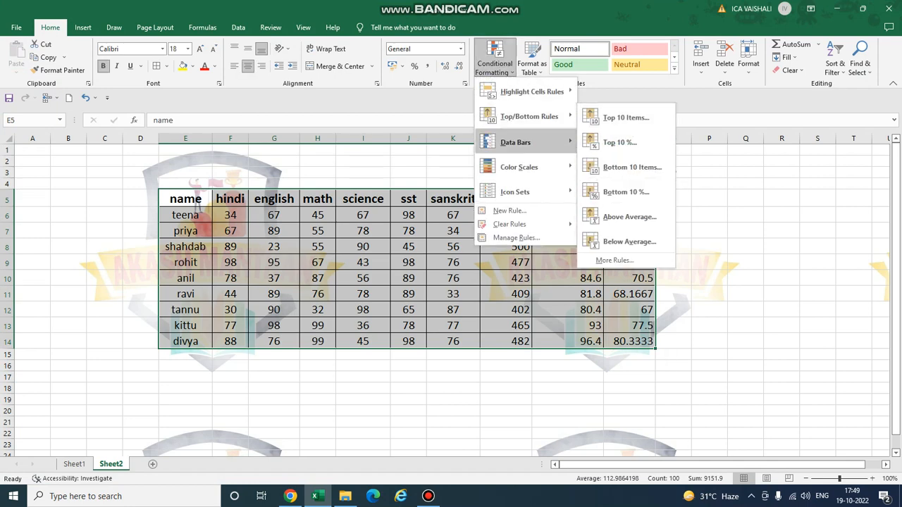
pyautogui.moveTo(515, 143)
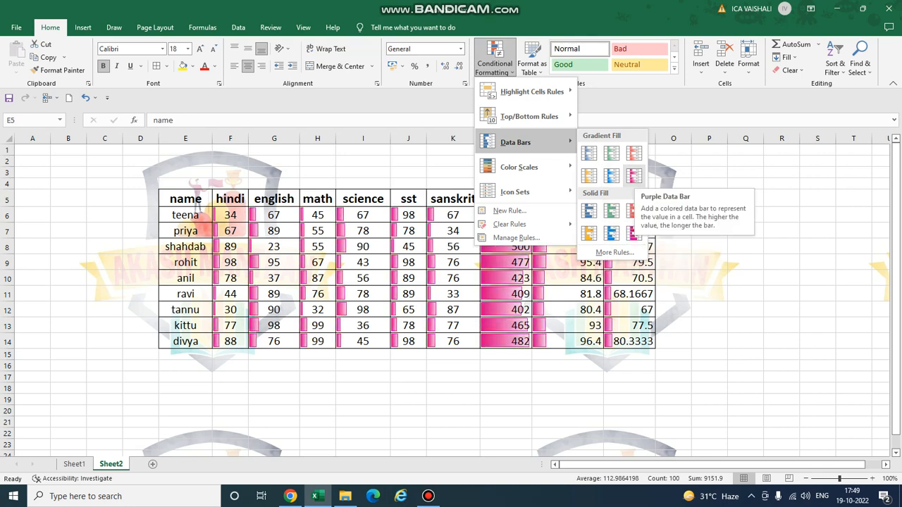
pyautogui.click(634, 175)
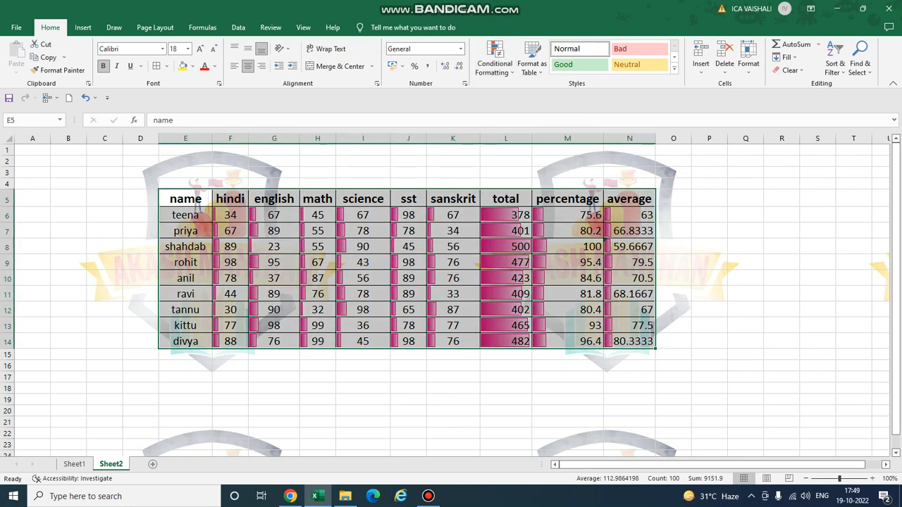
pyautogui.click(709, 279)
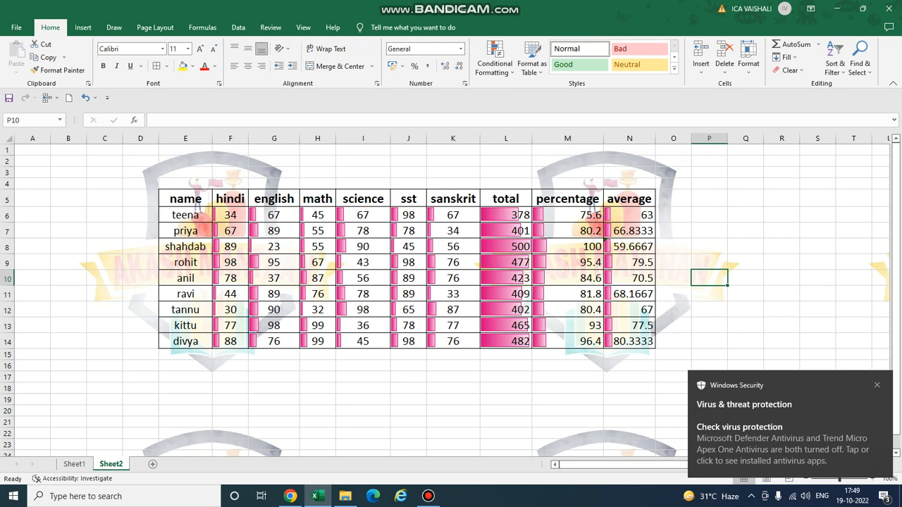
# Set the hindi mark of the first student, in cell F6, to 90.
pyautogui.click(230, 215)
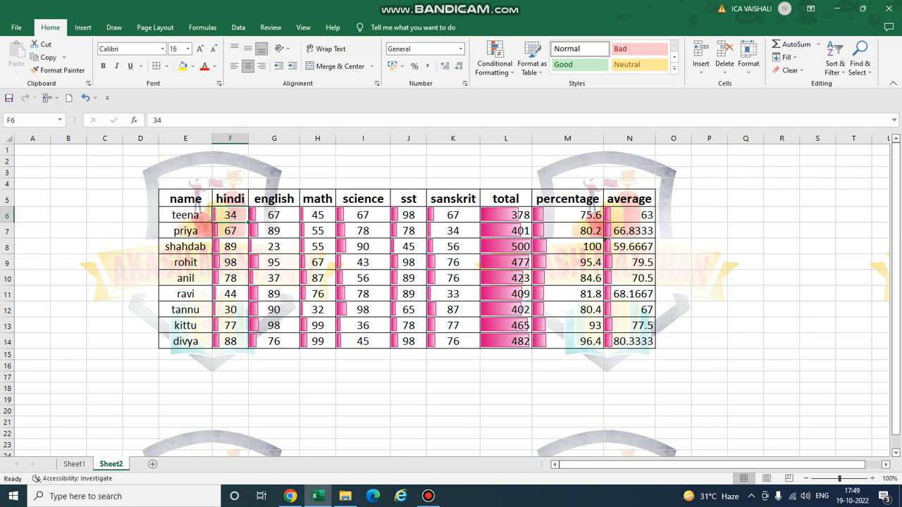
pyautogui.write('90')
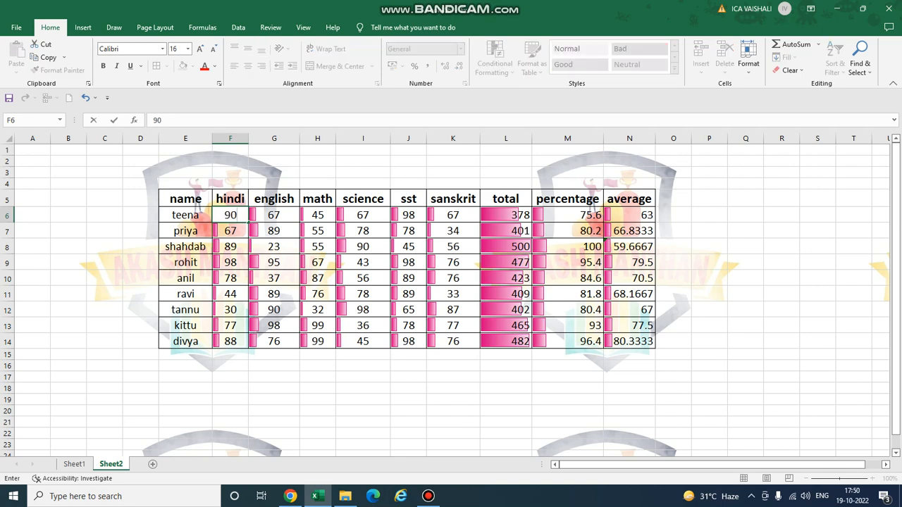
pyautogui.press('Return')
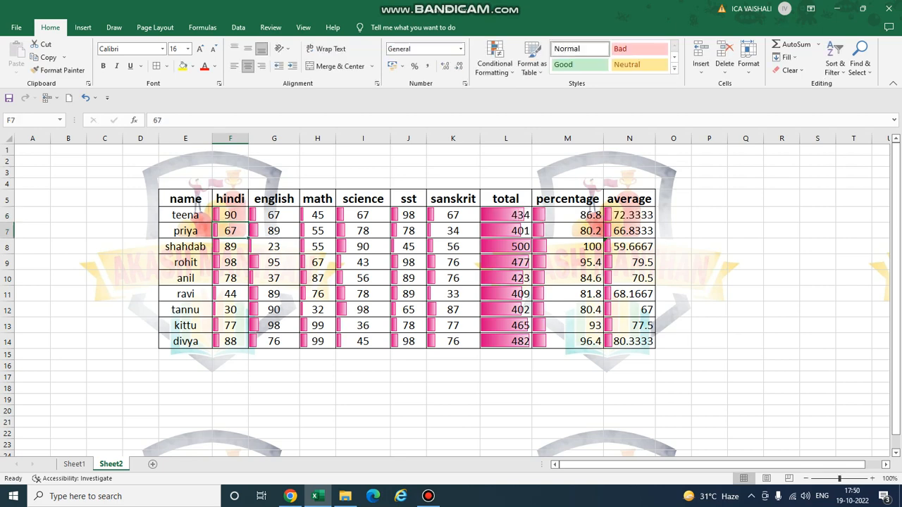
# Replace the hindi mark in cell F6 with 700.
pyautogui.press('Up')
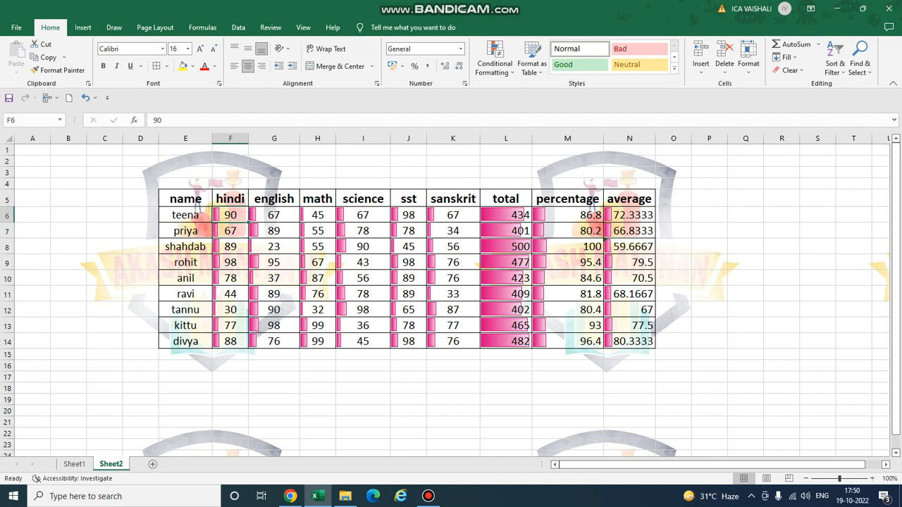
pyautogui.write('700')
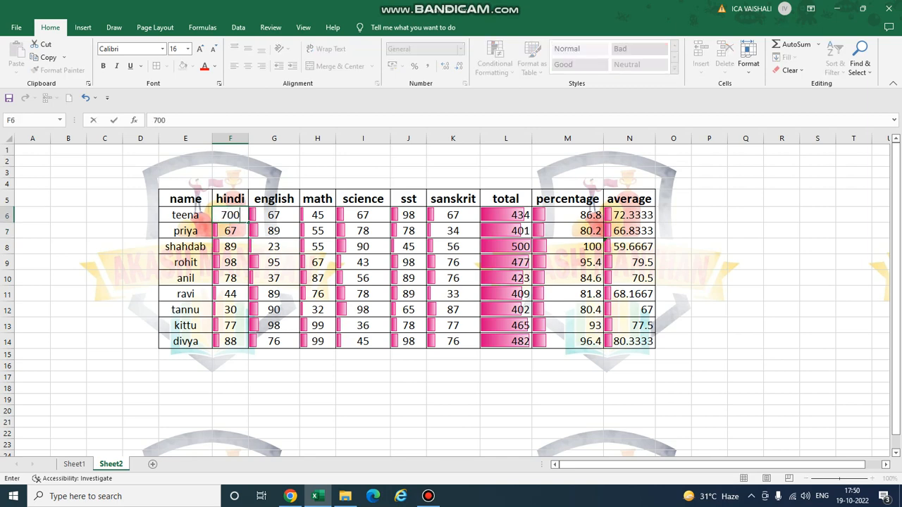
pyautogui.press('Return')
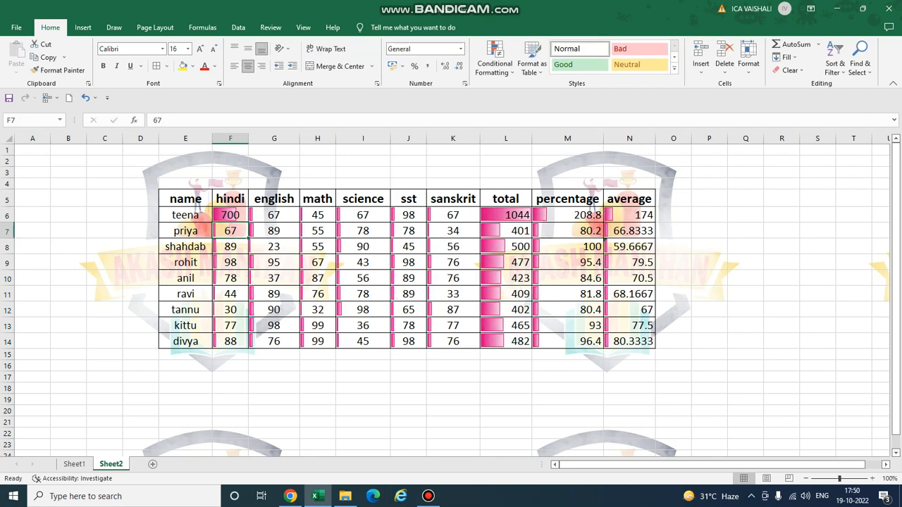
pyautogui.click(297, 282)
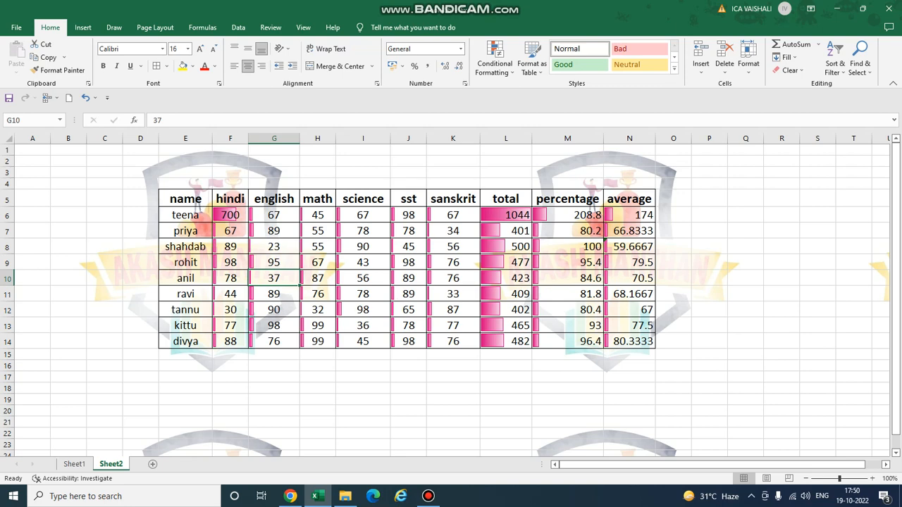
pyautogui.click(495, 60)
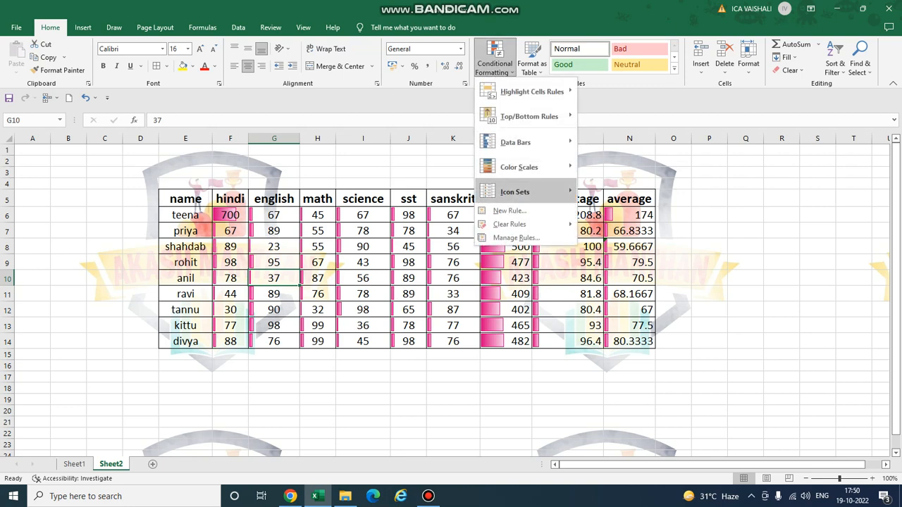
pyautogui.moveTo(522, 167)
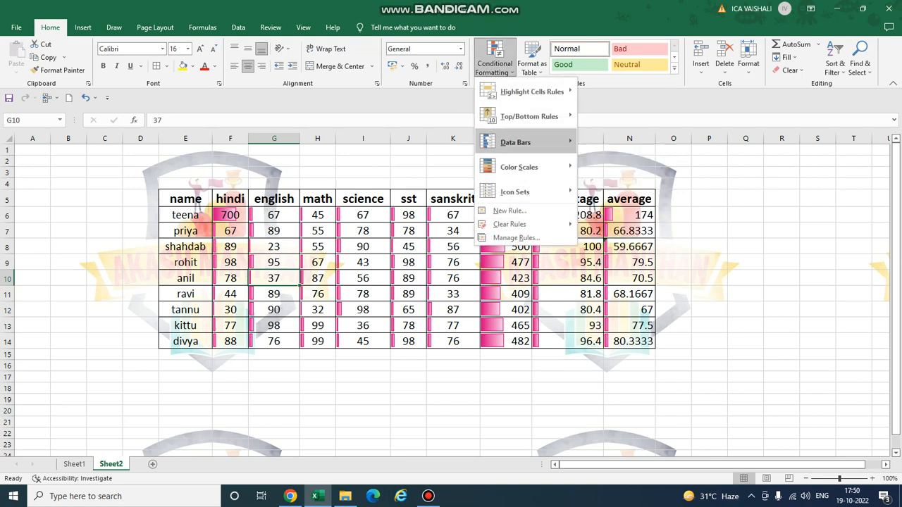
pyautogui.moveTo(521, 142)
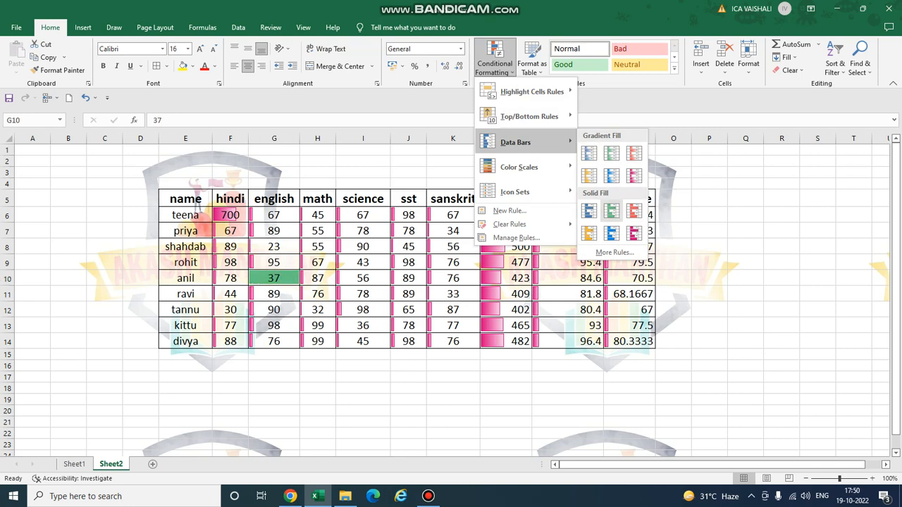
pyautogui.press('Escape')
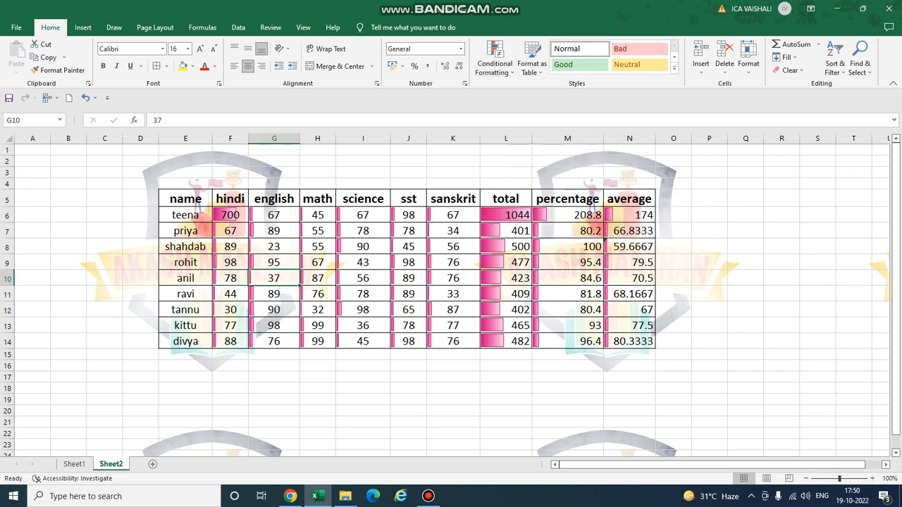
# Apply blue solid-fill data bars to the whole marks table, E5:N14.
pyautogui.moveTo(185, 198); pyautogui.dragTo(629, 343)
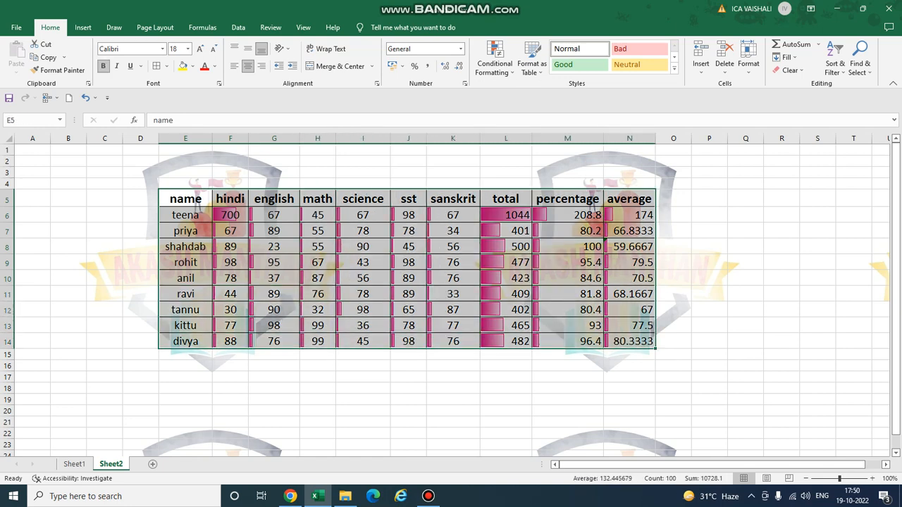
pyautogui.click(494, 64)
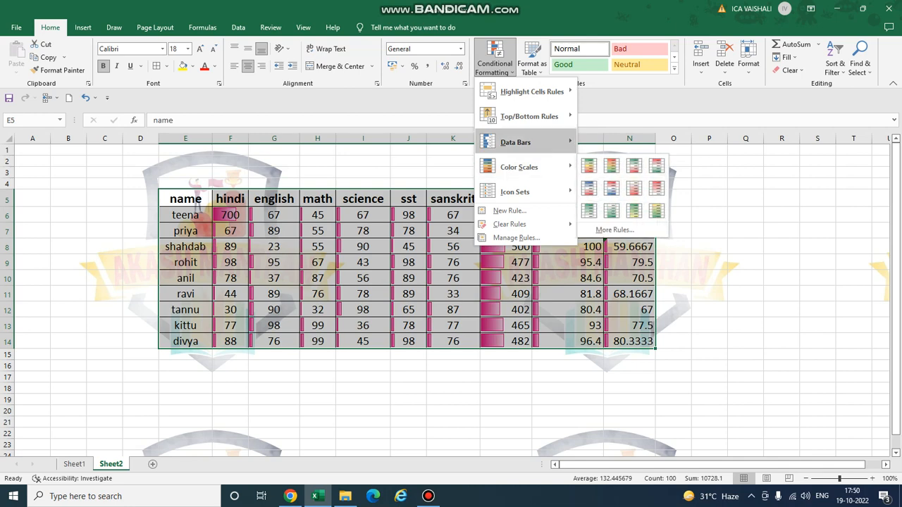
pyautogui.moveTo(525, 141)
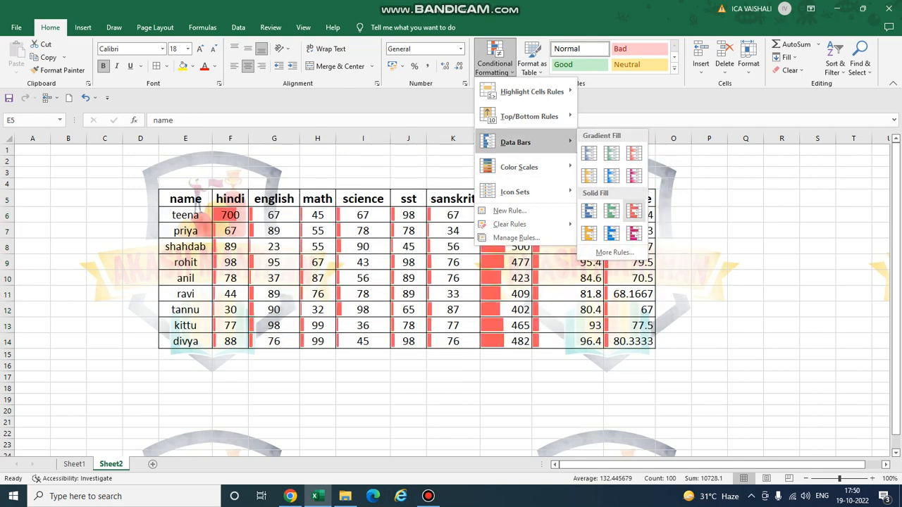
pyautogui.click(588, 211)
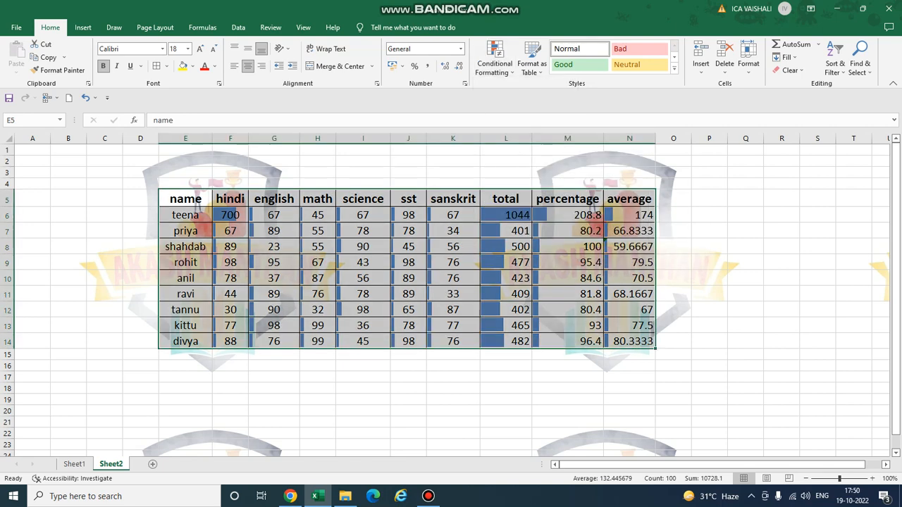
pyautogui.click(853, 294)
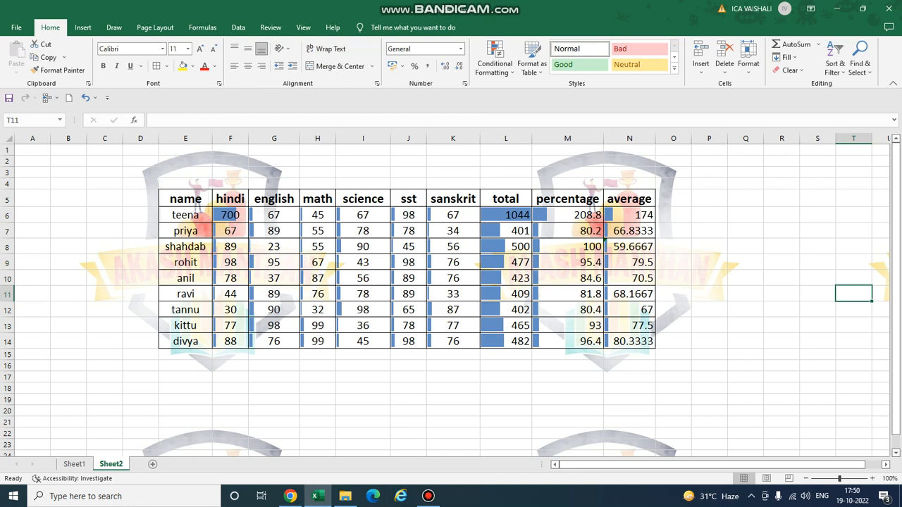
# Set the english mark of the third student, in cell G8, to 250.
pyautogui.click(274, 246)
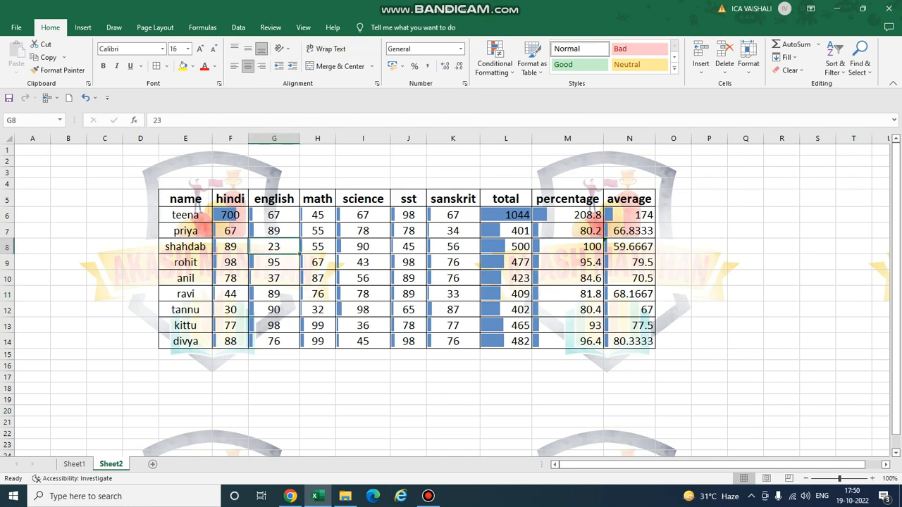
pyautogui.write('250')
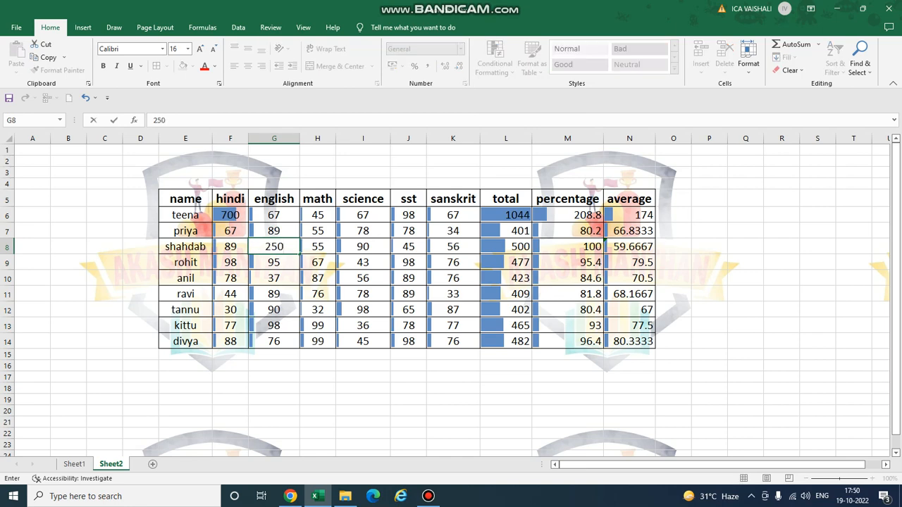
pyautogui.press('Return')
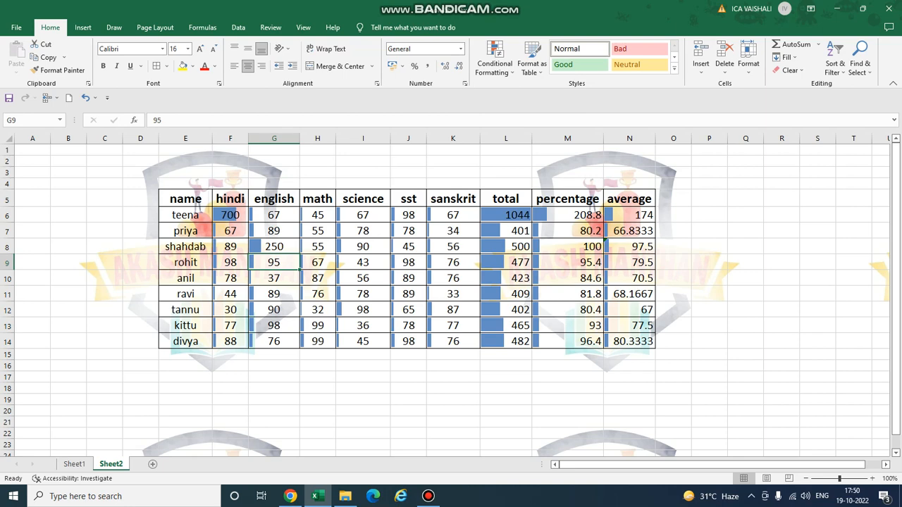
# Add the Green - White - Red color scale to the whole marks table, E5:N14.
pyautogui.moveTo(185, 198); pyautogui.dragTo(638, 344)
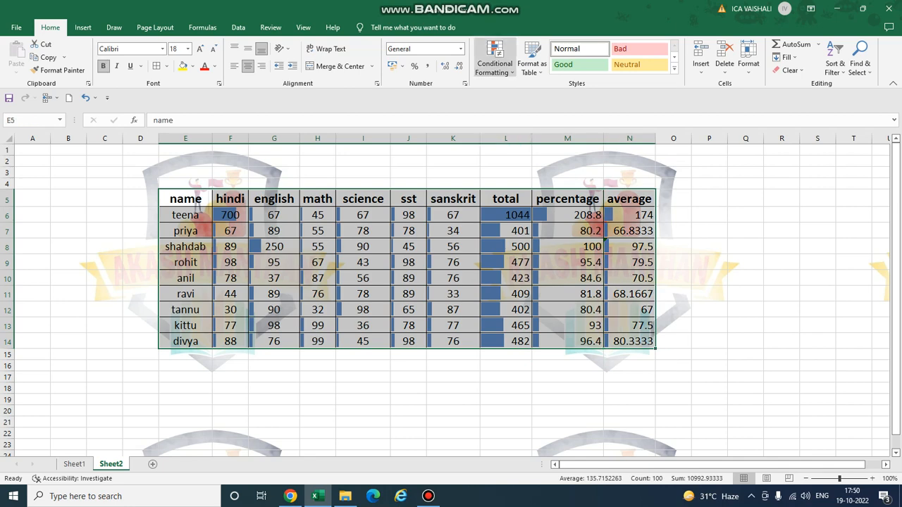
pyautogui.click(495, 62)
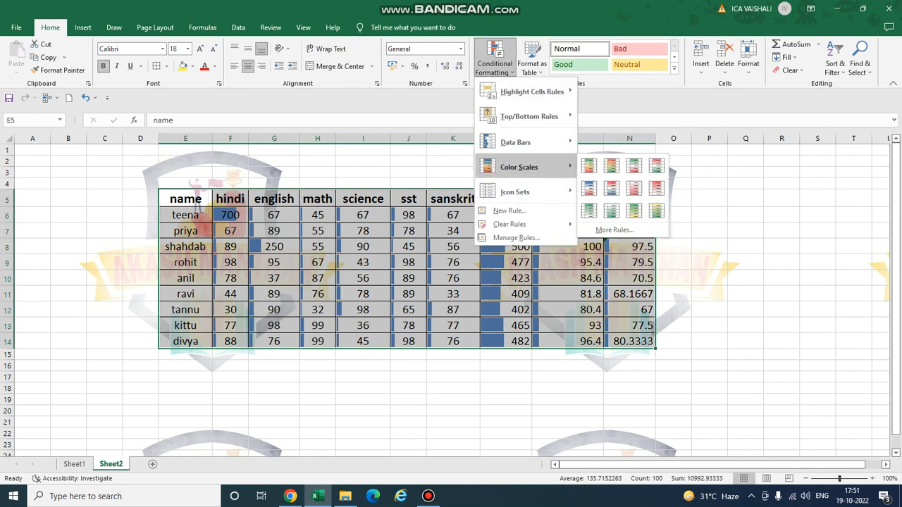
pyautogui.moveTo(517, 143)
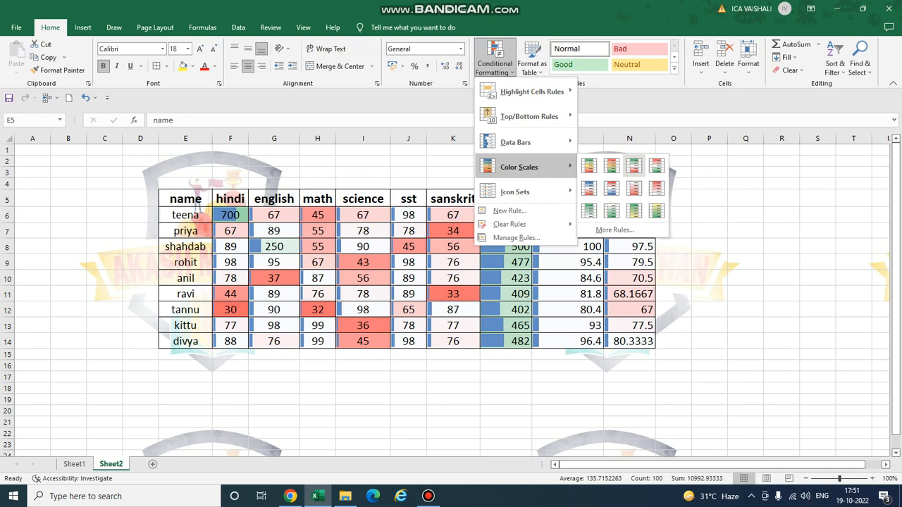
pyautogui.click(634, 166)
pyautogui.click(781, 262)
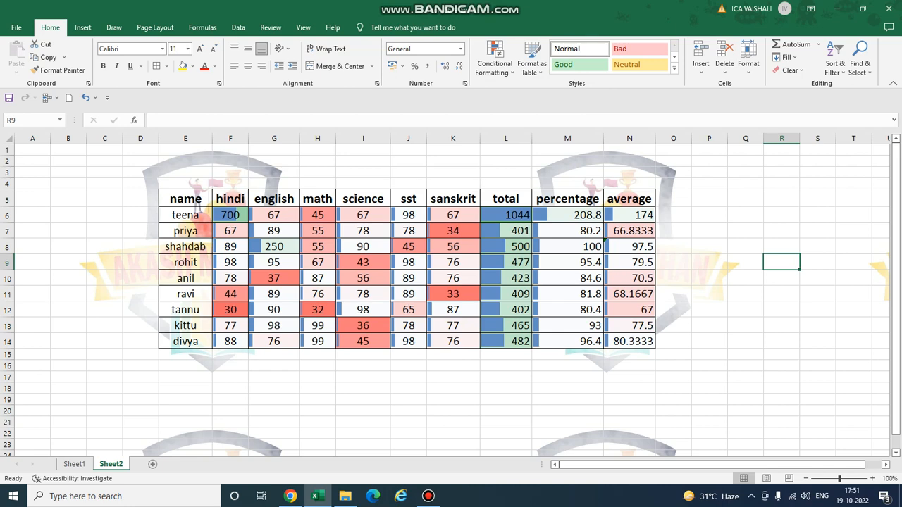
pyautogui.click(230, 310)
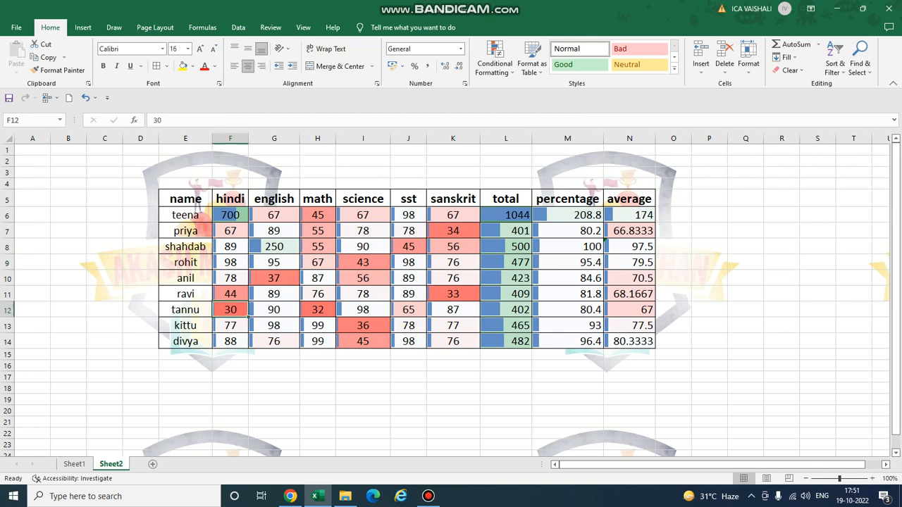
pyautogui.click(318, 310)
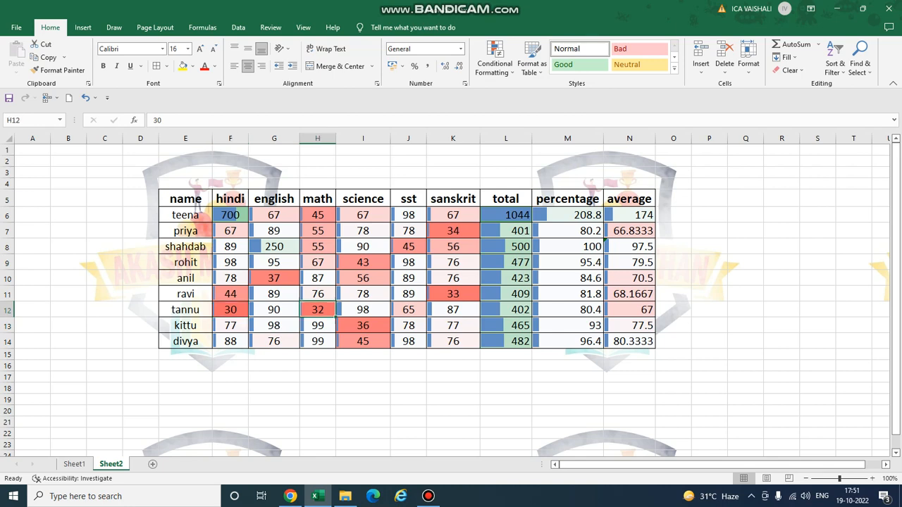
# Examine how the color scale shades individual low and high marks in the math and science columns.
pyautogui.click(363, 325)
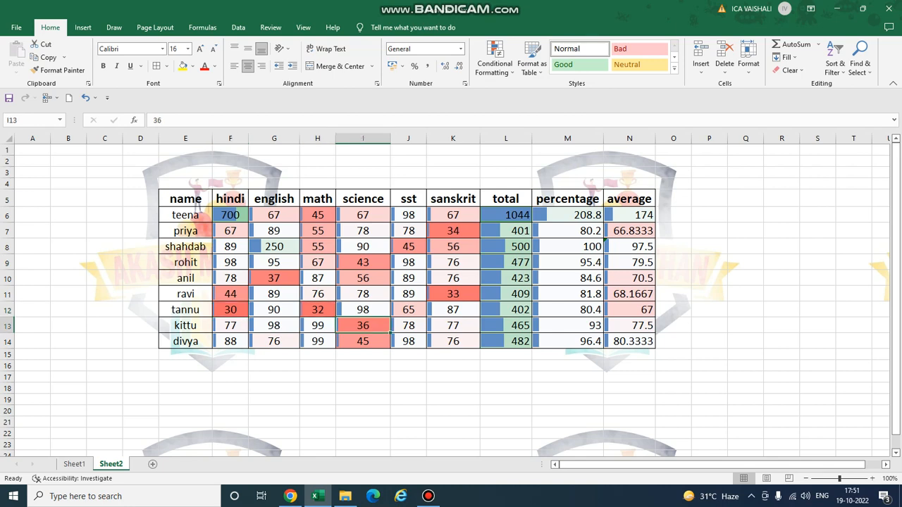
pyautogui.click(363, 341)
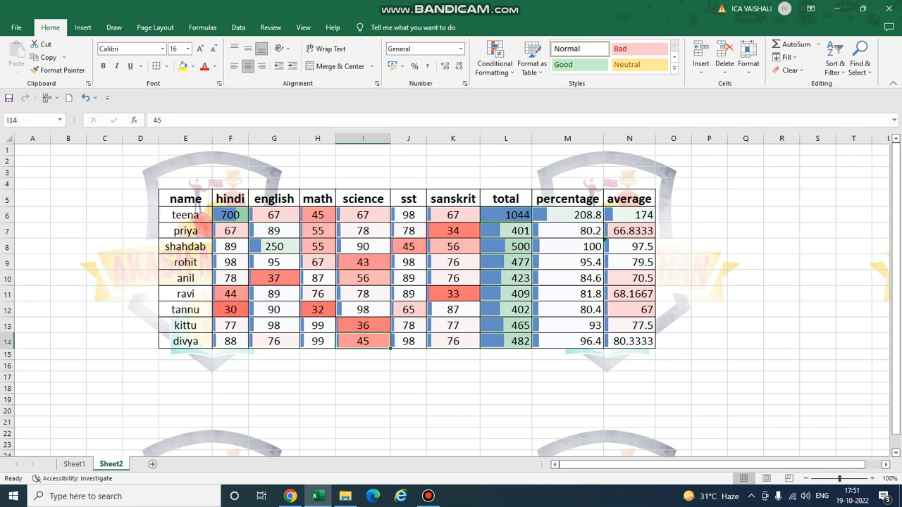
pyautogui.click(362, 263)
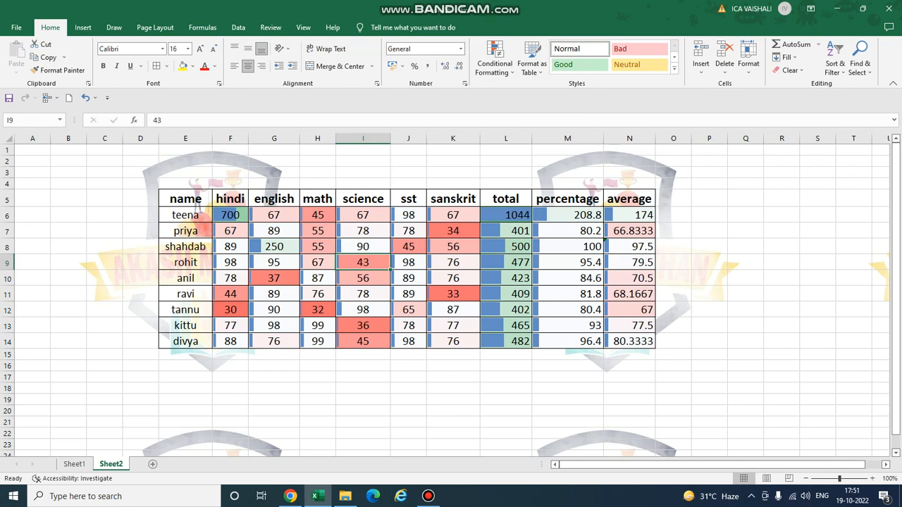
pyautogui.click(317, 262)
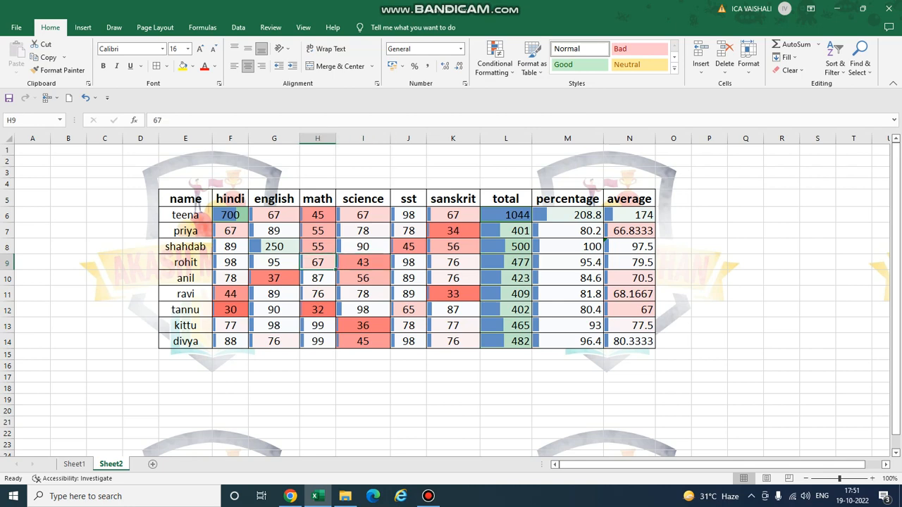
pyautogui.click(363, 231)
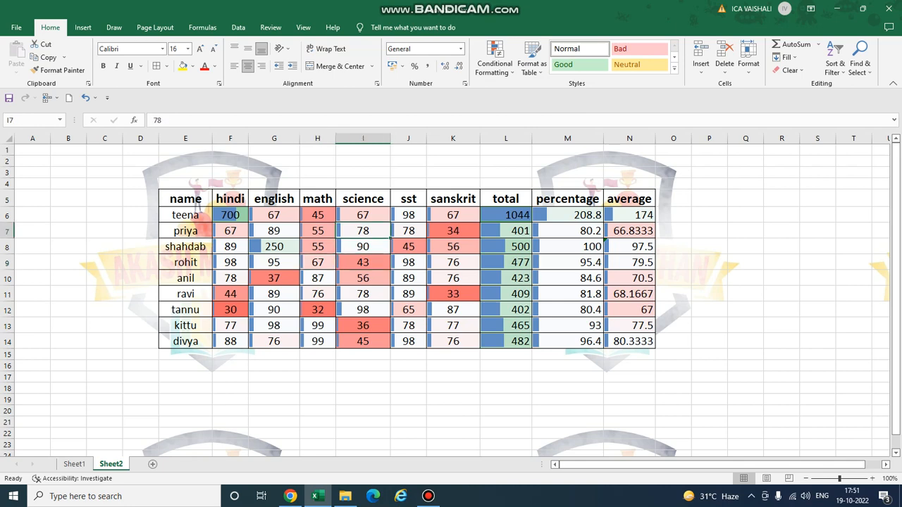
pyautogui.click(363, 247)
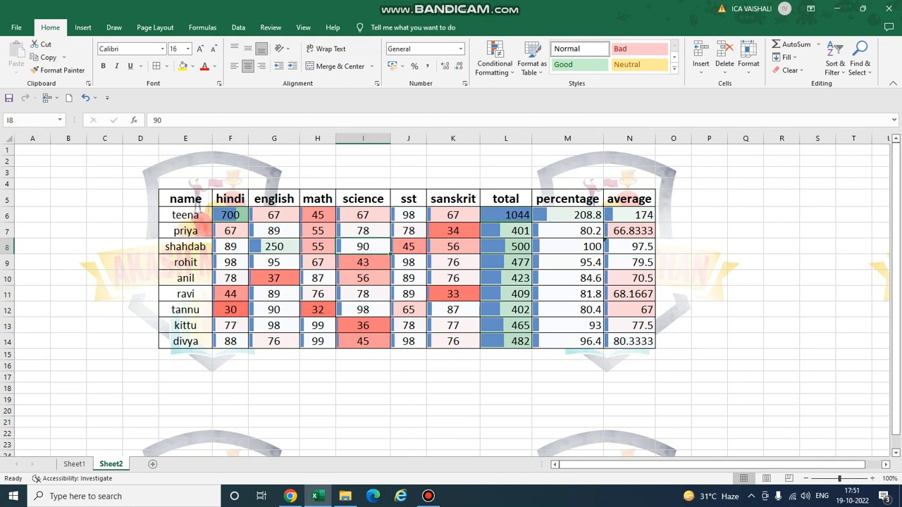
# Add the 5 Ratings icon set to the whole marks table, E5:N14.
pyautogui.moveTo(186, 198); pyautogui.dragTo(629, 341)
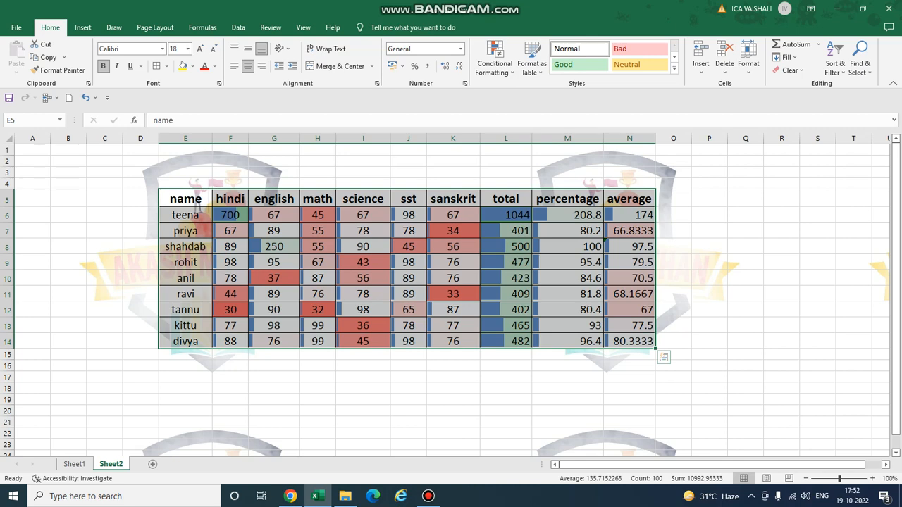
pyautogui.click(495, 59)
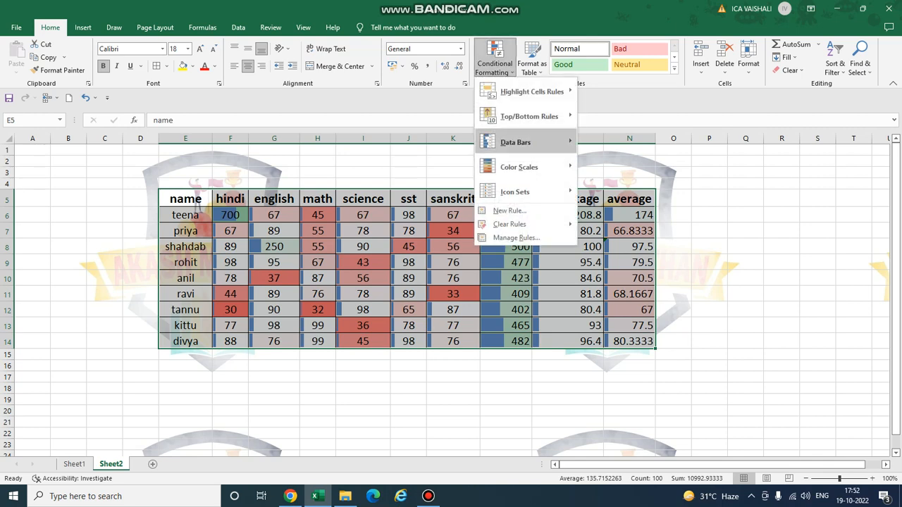
pyautogui.moveTo(515, 191)
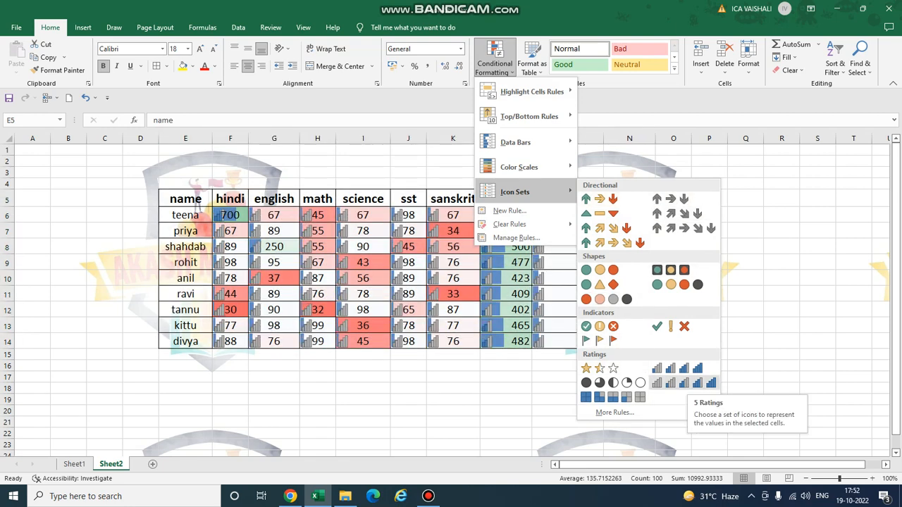
pyautogui.click(687, 384)
pyautogui.click(781, 294)
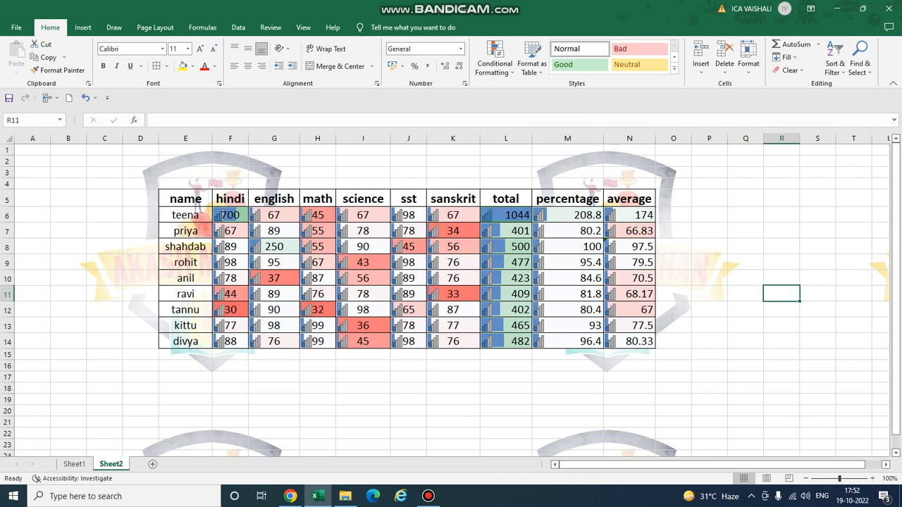
# Try hindi marks of 300 and 900 in cell F12 to test the rating icons.
pyautogui.click(231, 310)
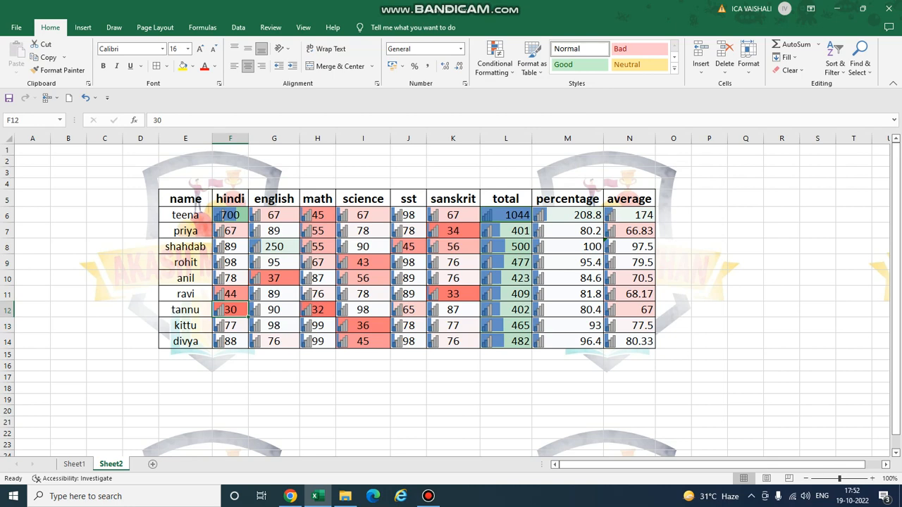
pyautogui.write('300')
pyautogui.press('Return')
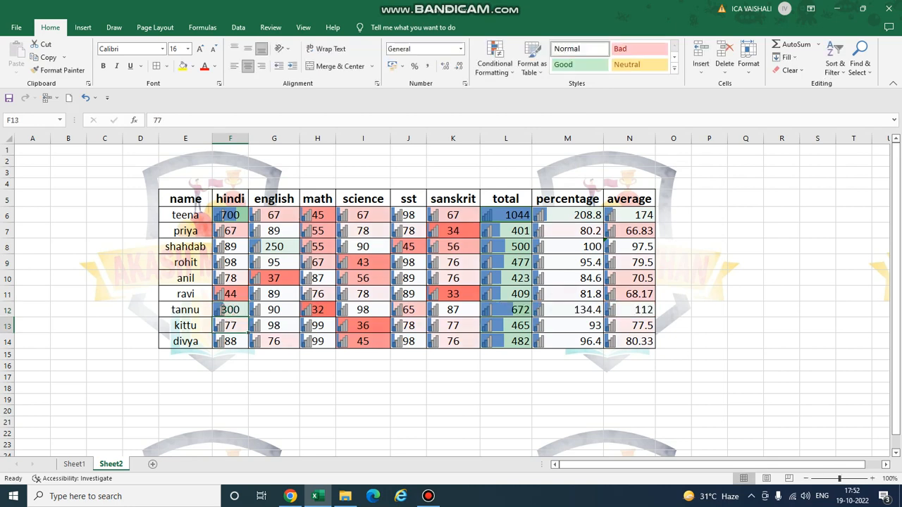
pyautogui.press('Up')
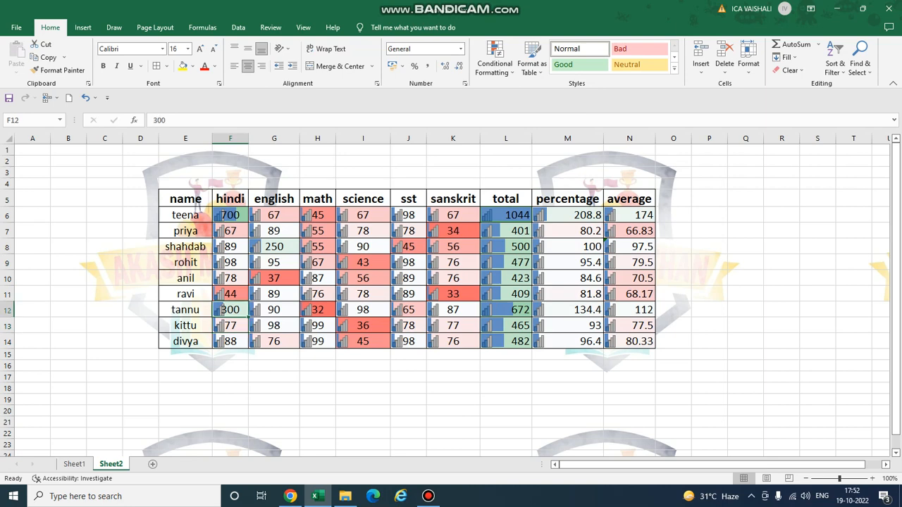
pyautogui.write('900')
pyautogui.press('Return')
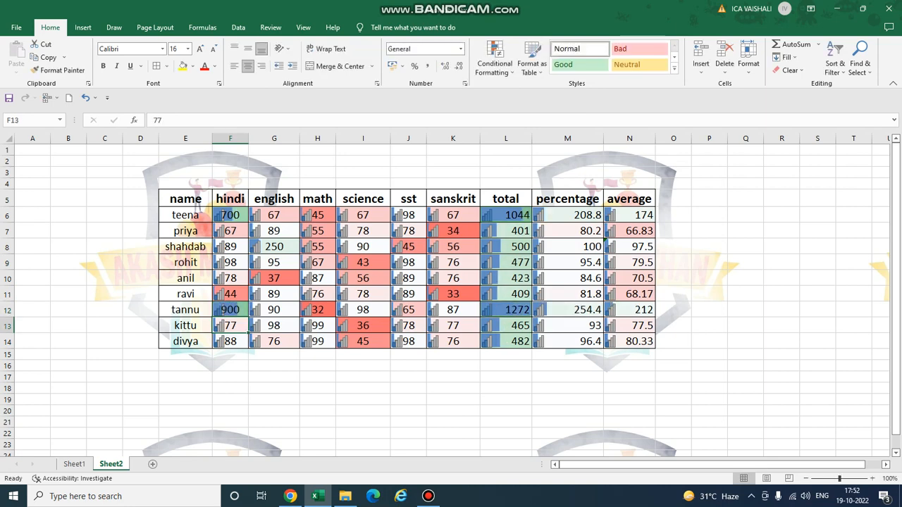
# Set the hindi mark in cell F12 to 9000.
pyautogui.press('Up')
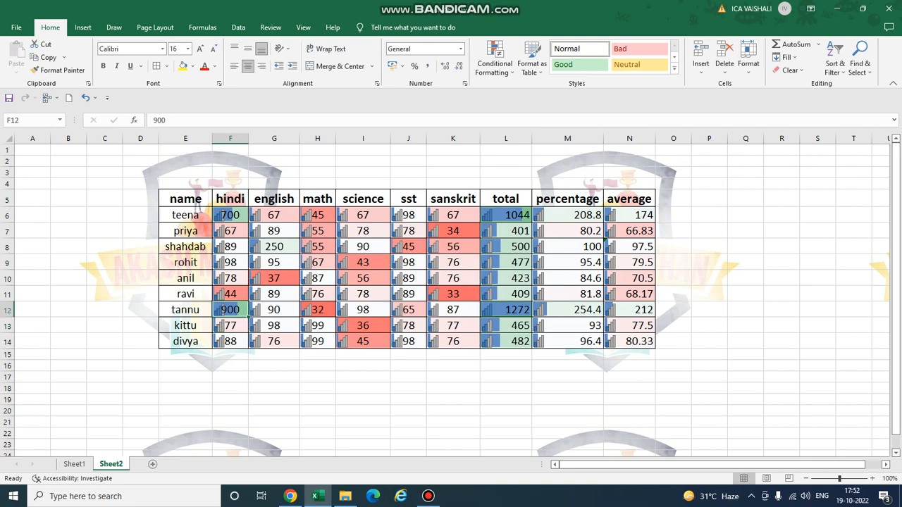
pyautogui.write('9000')
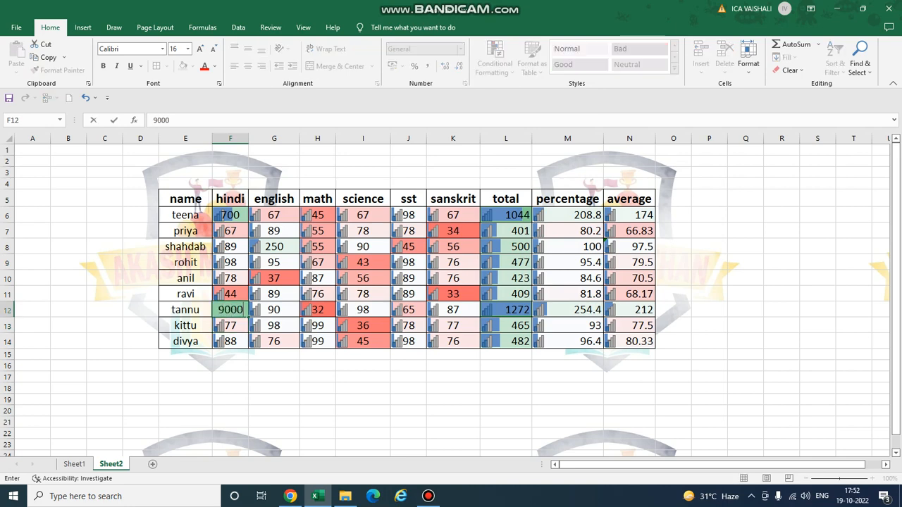
pyautogui.press('Return')
pyautogui.click(280, 400)
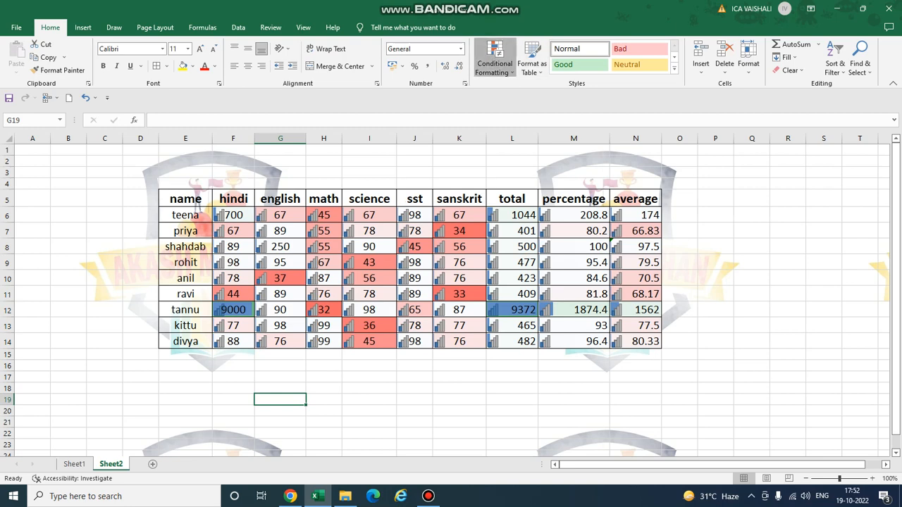
pyautogui.click(495, 64)
pyautogui.moveTo(528, 116)
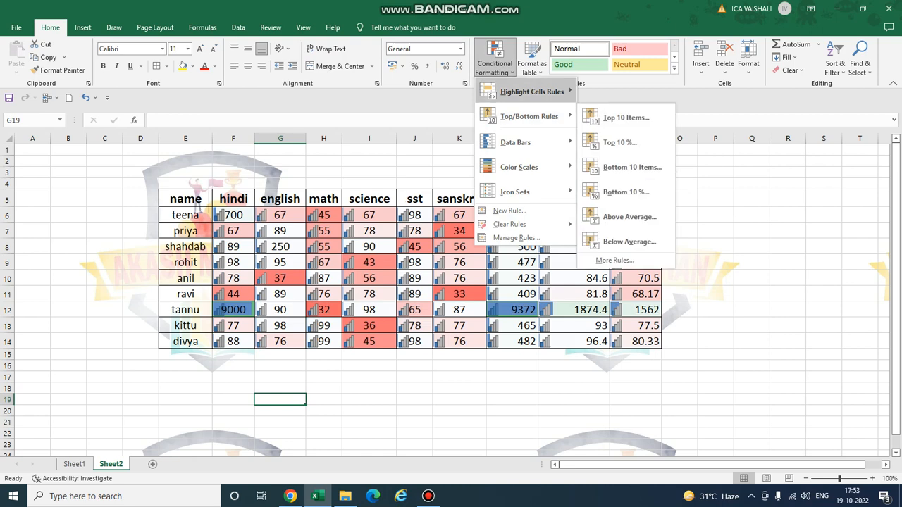
pyautogui.moveTo(532, 91)
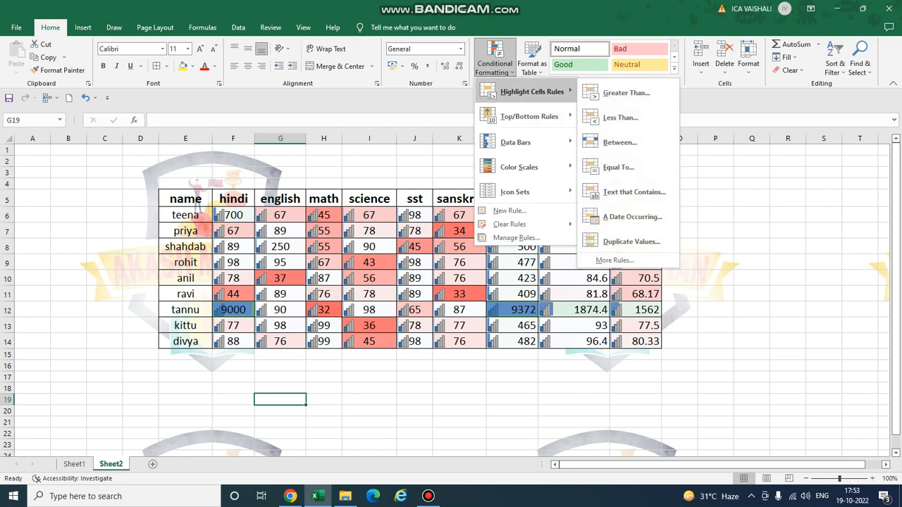